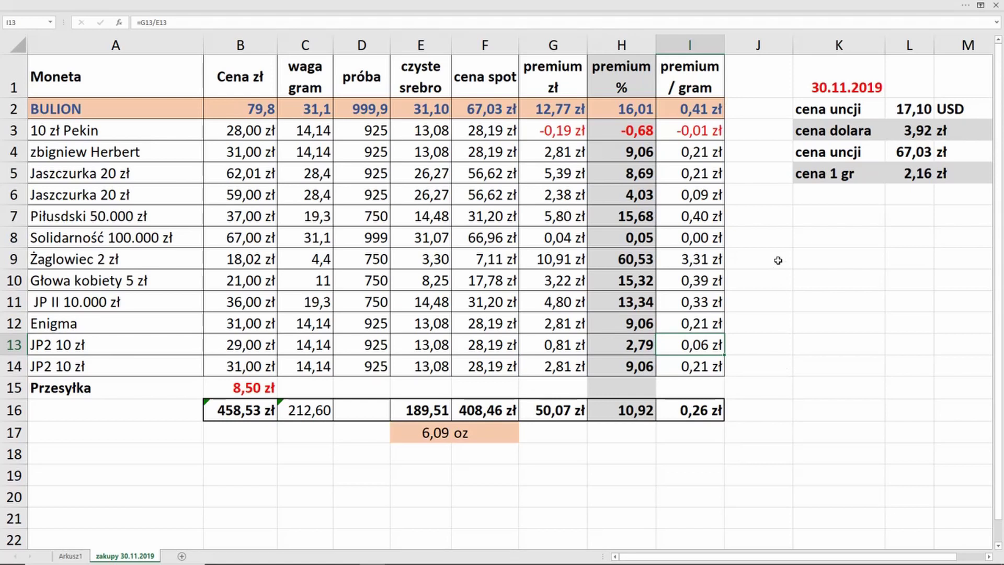
# Check the silver price inputs beside the table: the date, ounce price in USD, dollar rate, and the ounce and gram price formulas
pyautogui.click(814, 254)
pyautogui.click(837, 86)
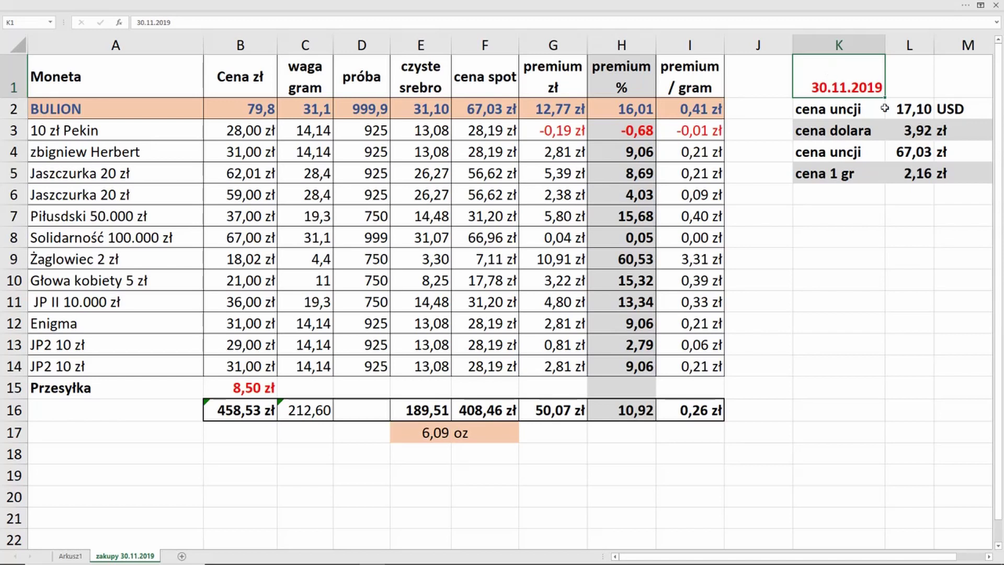
pyautogui.click(910, 109)
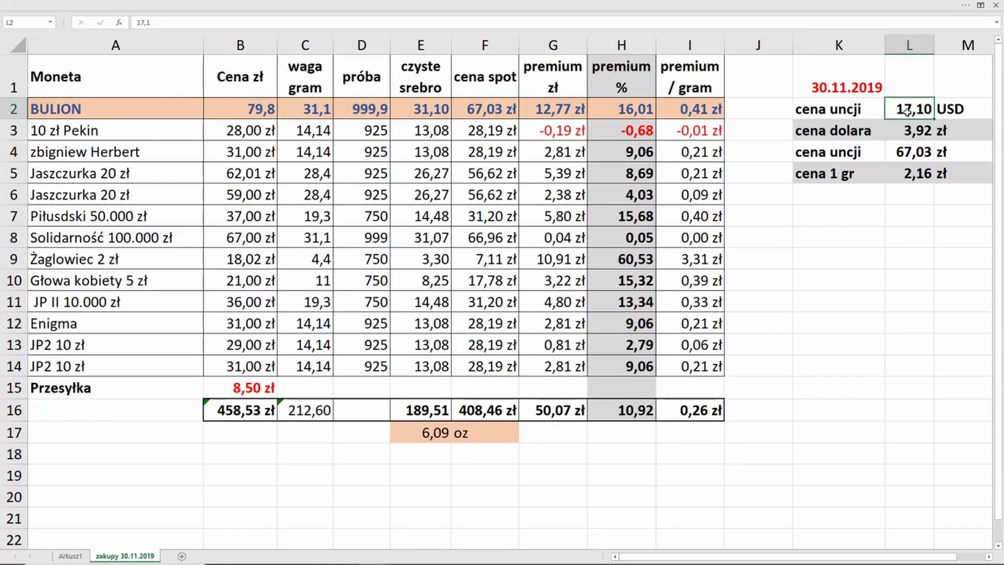
pyautogui.click(900, 131)
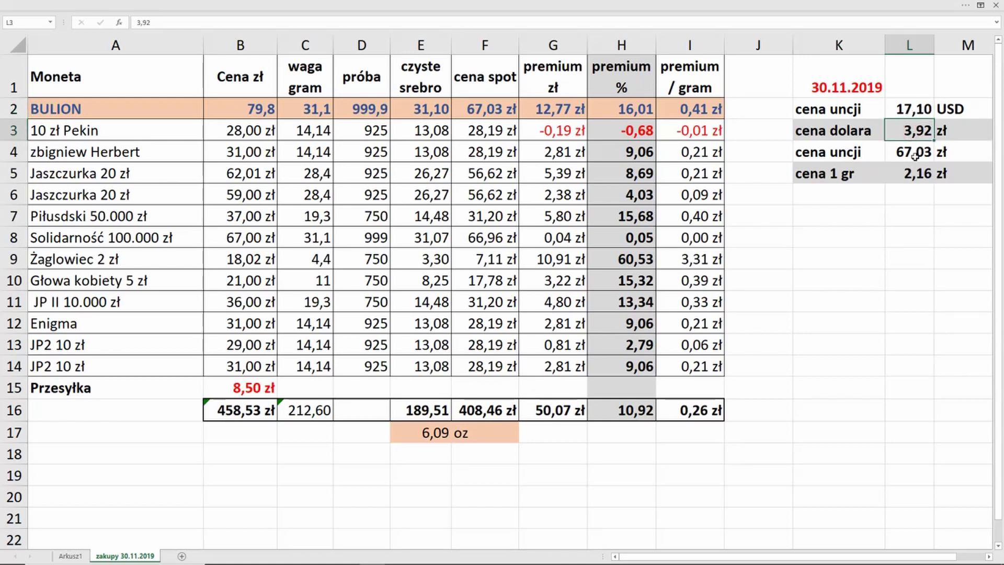
pyautogui.click(909, 151)
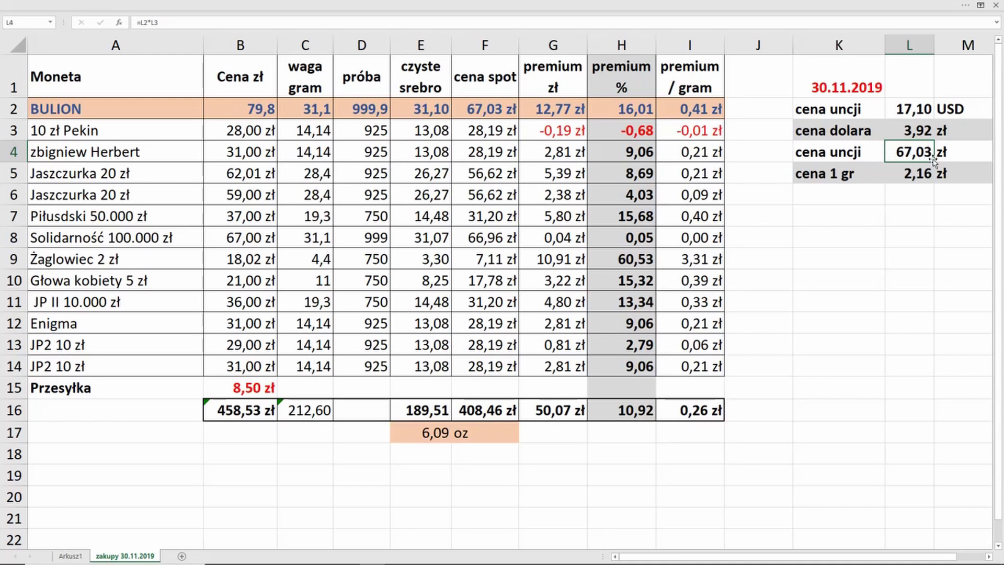
pyautogui.click(916, 175)
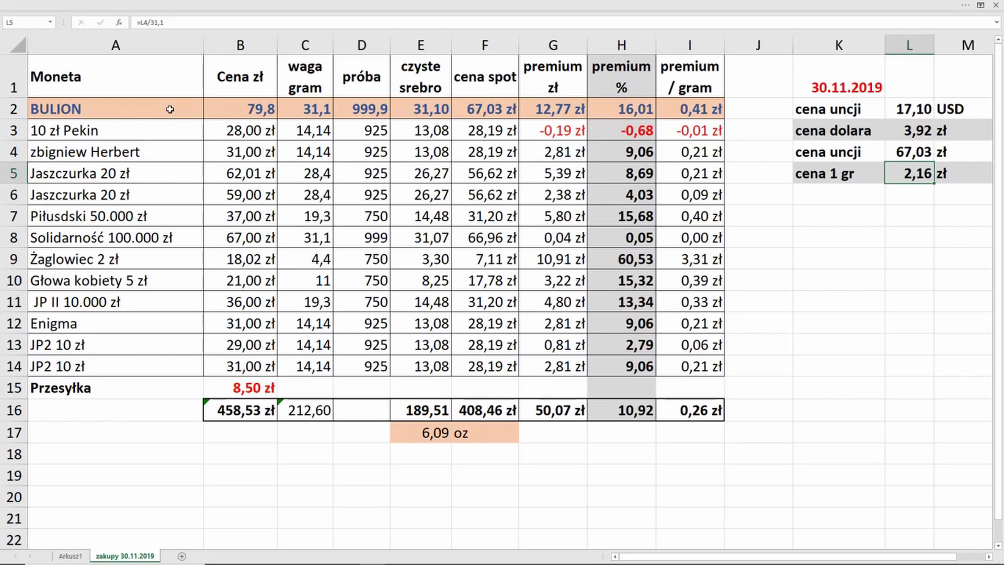
# Inspect the BULION row's price, weight, fineness and the formulas for pure silver, spot price, premium in zł, premium % and premium per gram
pyautogui.click(239, 110)
pyautogui.click(308, 109)
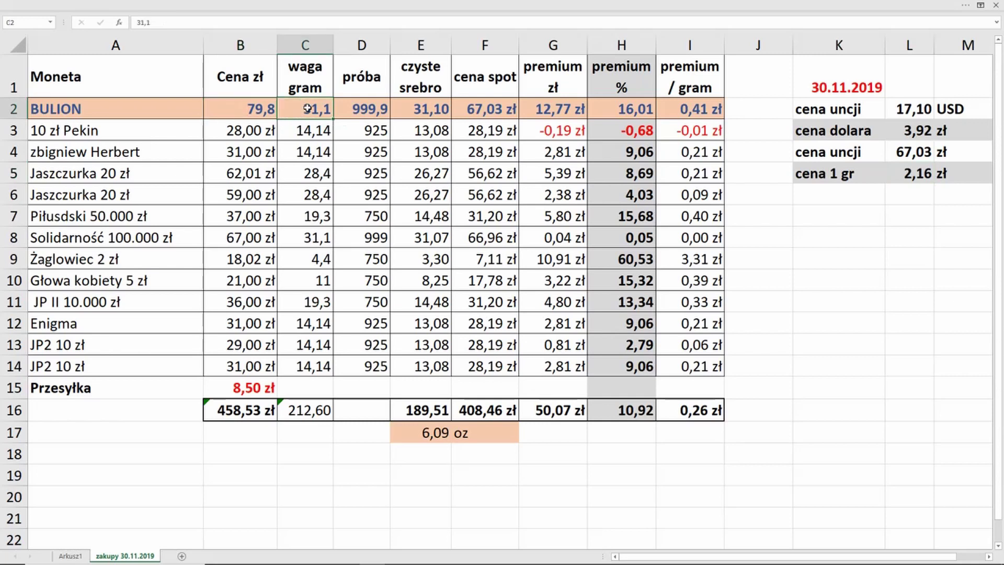
pyautogui.click(361, 108)
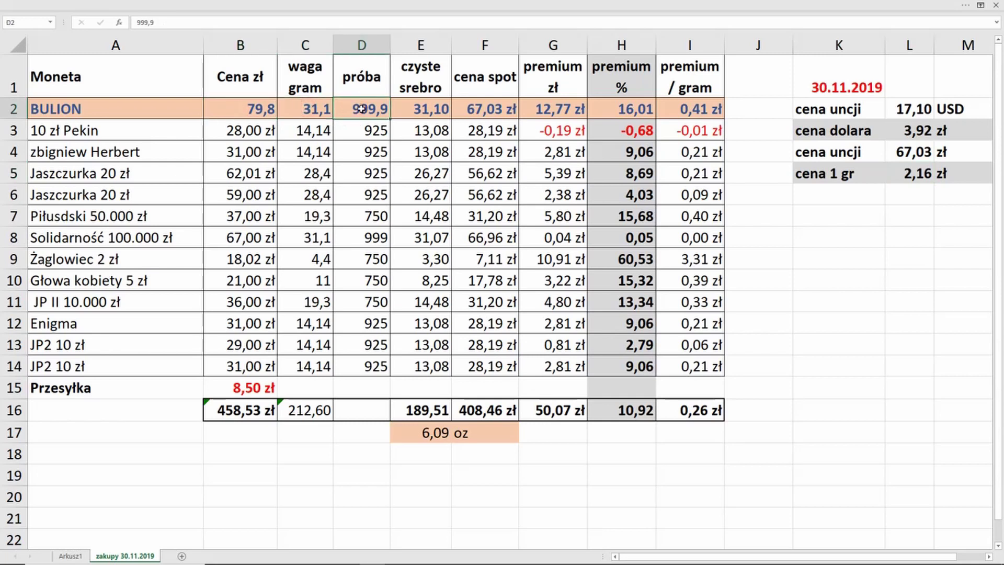
pyautogui.click(417, 109)
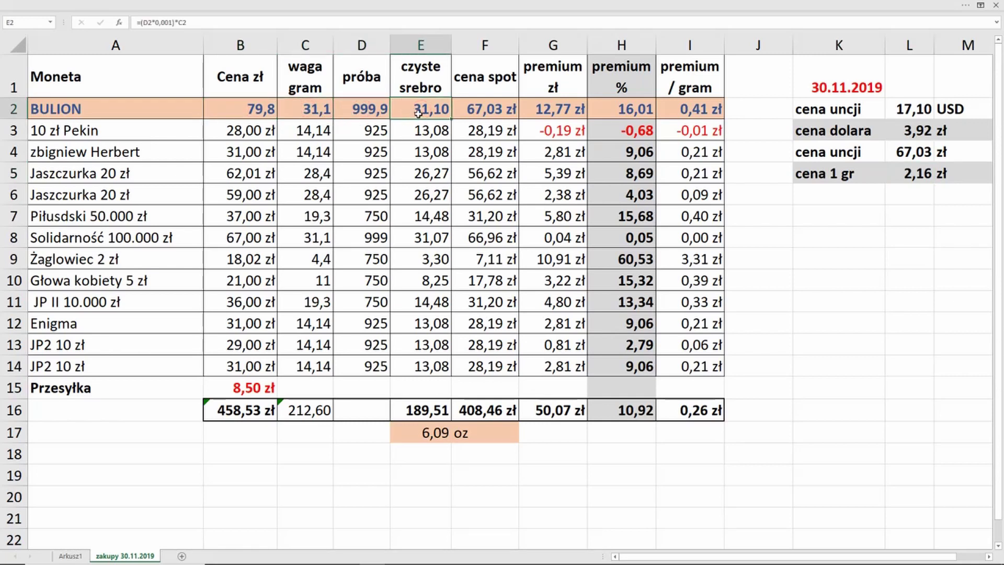
pyautogui.click(493, 111)
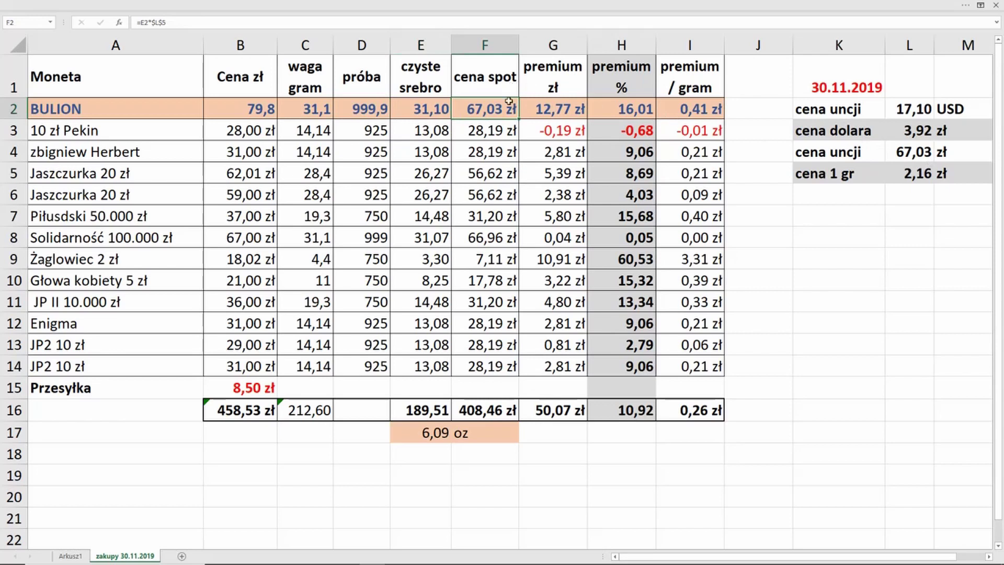
pyautogui.click(558, 110)
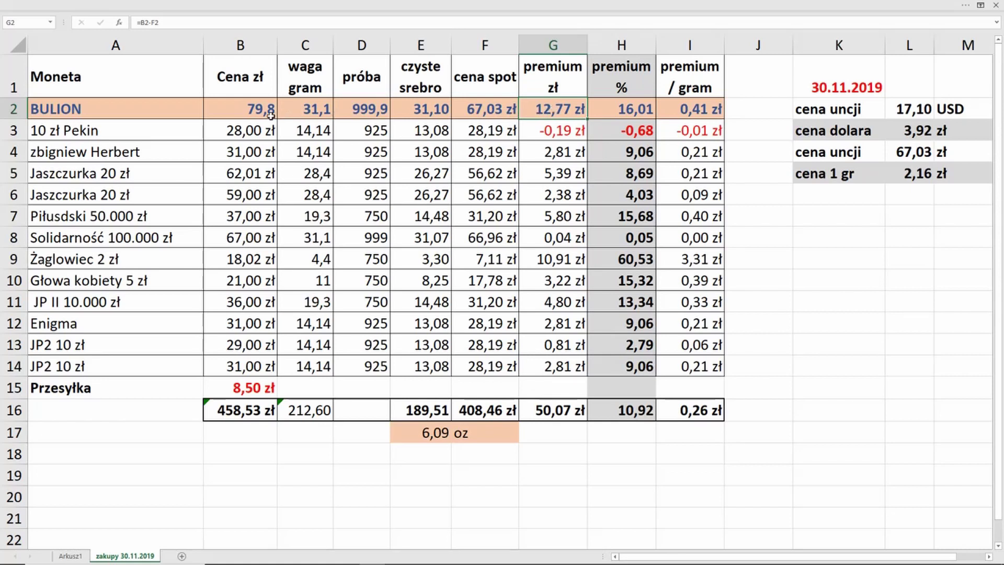
pyautogui.doubleClick(548, 112)
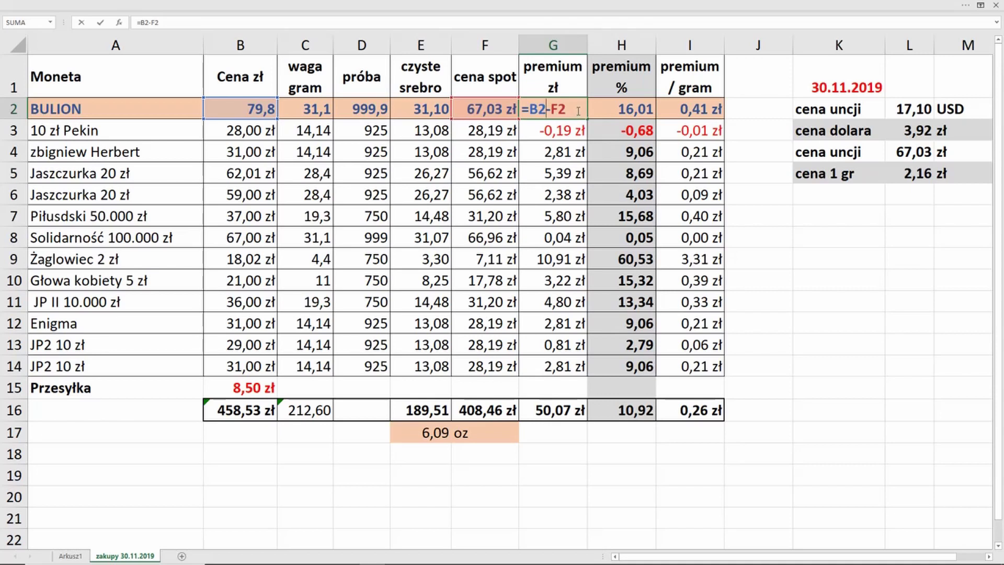
pyautogui.hotkey('ctrl', 'Return')
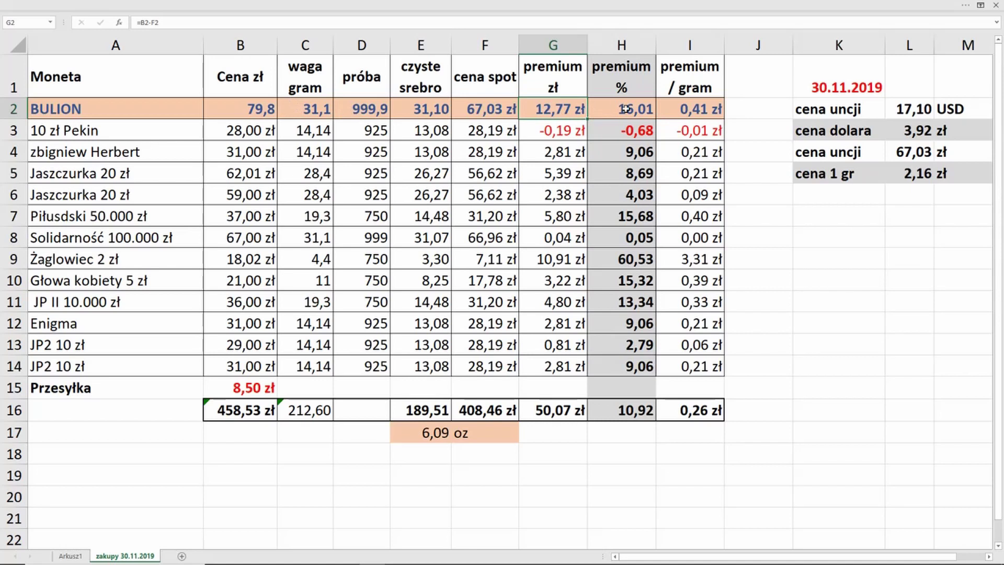
pyautogui.click(641, 113)
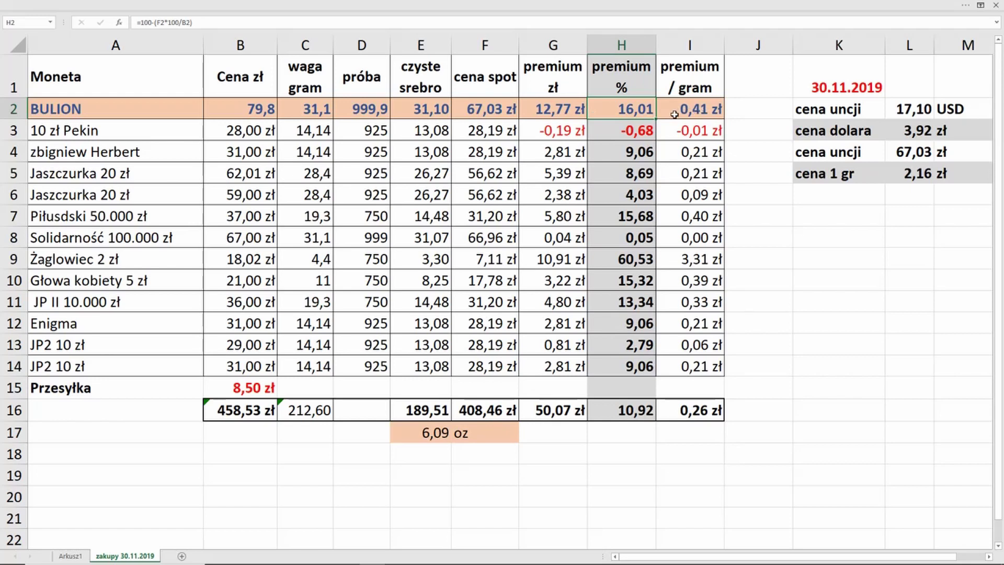
pyautogui.click(701, 115)
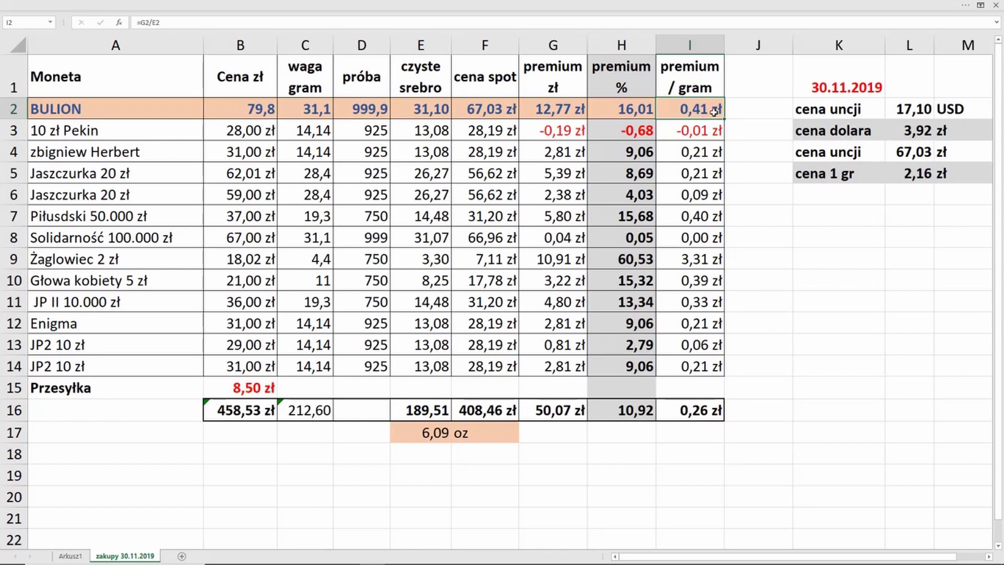
# Review the BULION purchase price against the Przesyłka shipping cost included in the coin purchases
pyautogui.click(269, 112)
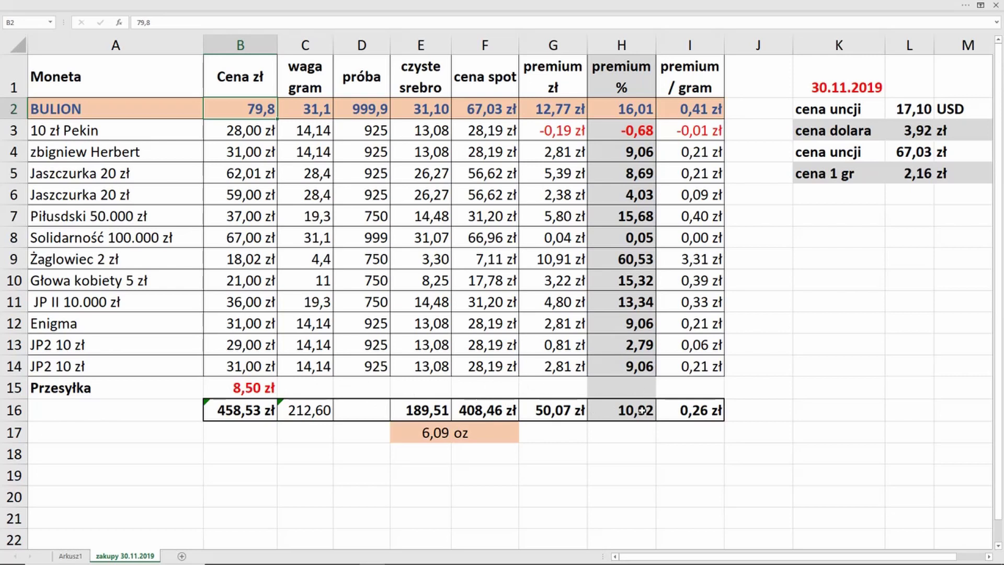
pyautogui.click(256, 388)
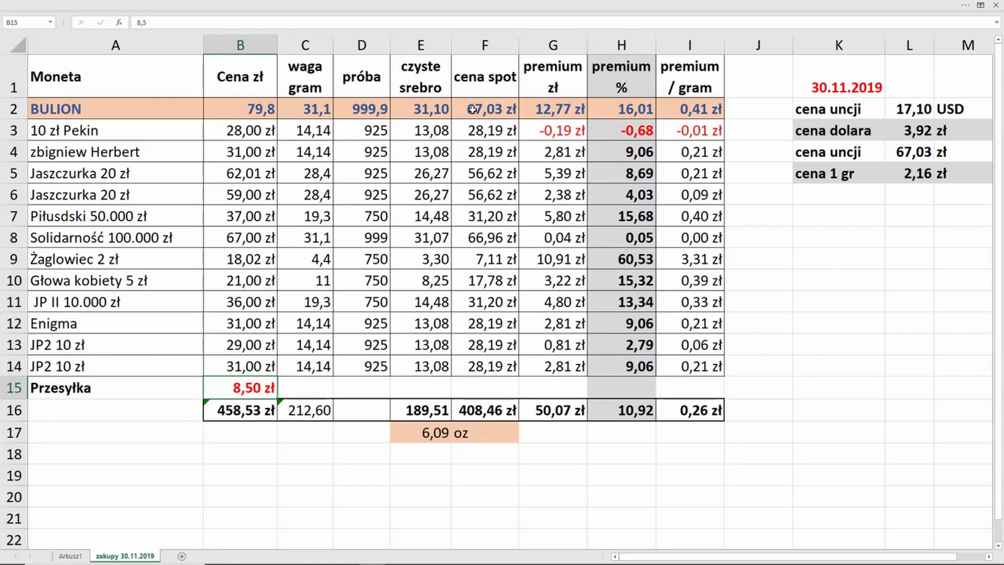
pyautogui.click(105, 107)
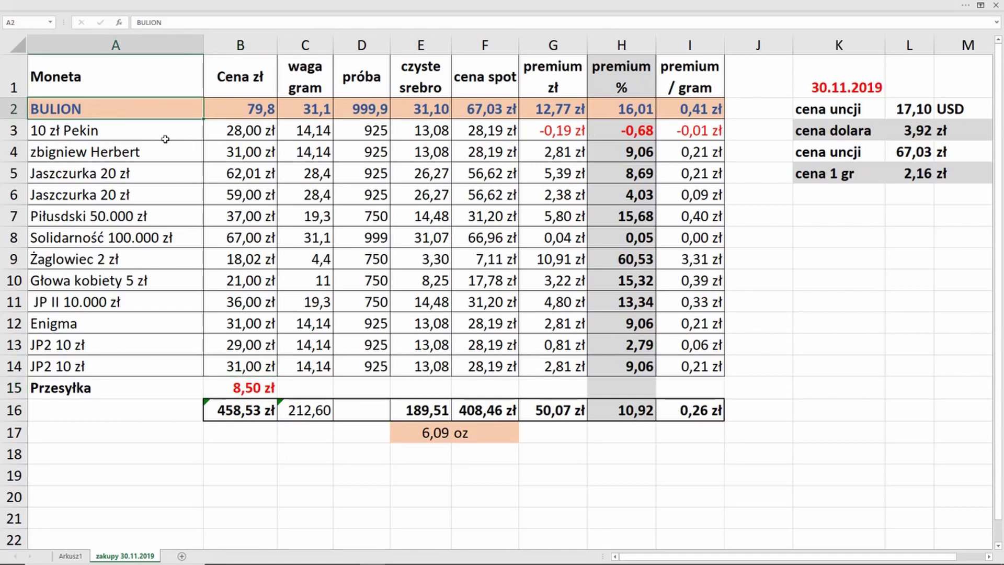
# Compare the premium % values of the coins in rows 3, 4 and 12 to 14
pyautogui.click(633, 130)
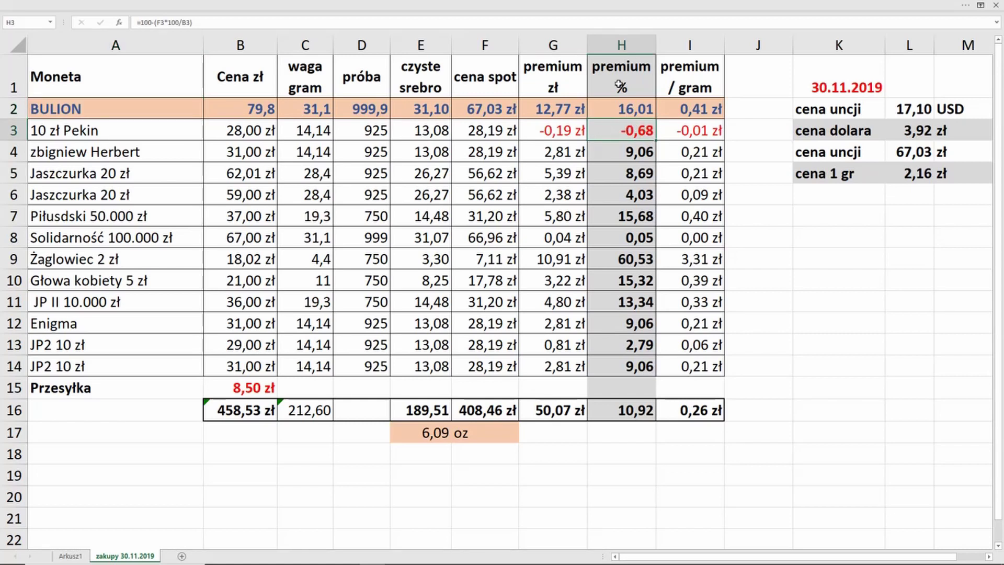
pyautogui.click(633, 152)
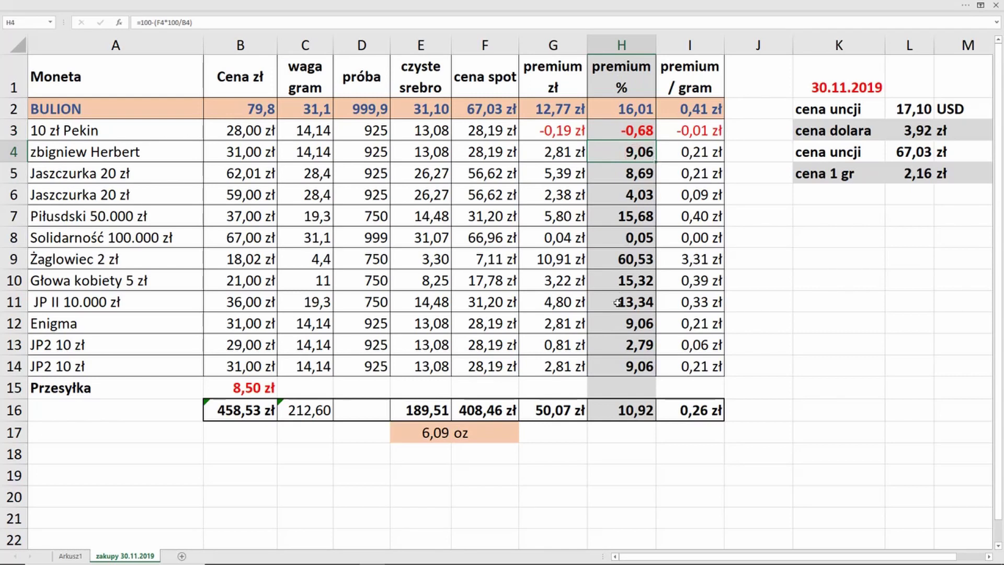
pyautogui.click(617, 325)
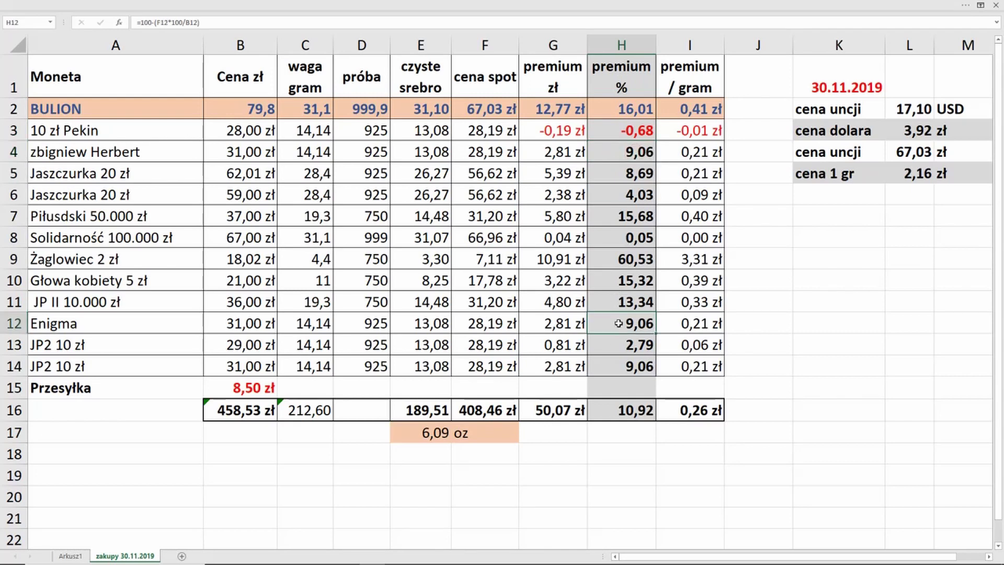
pyautogui.click(640, 348)
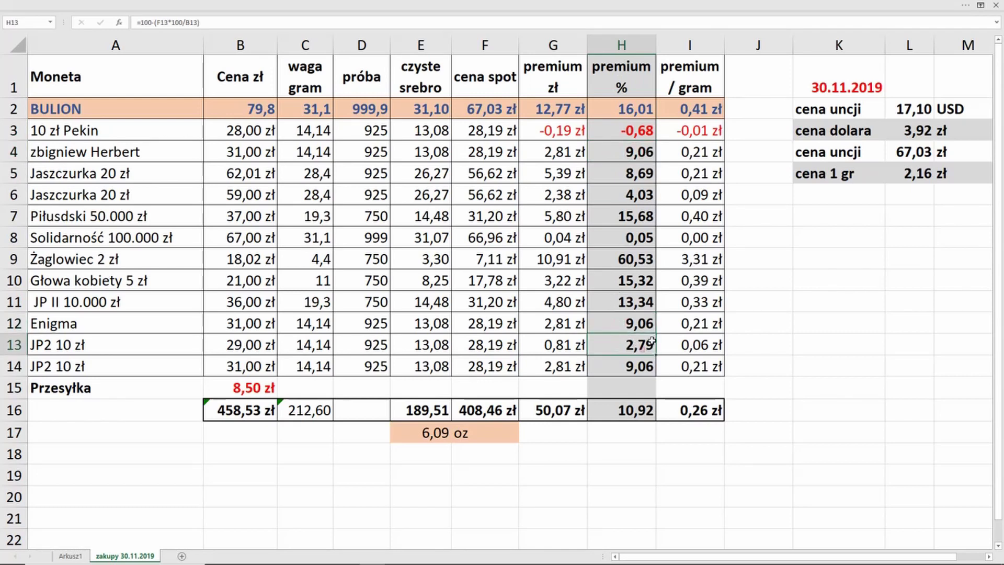
pyautogui.click(639, 368)
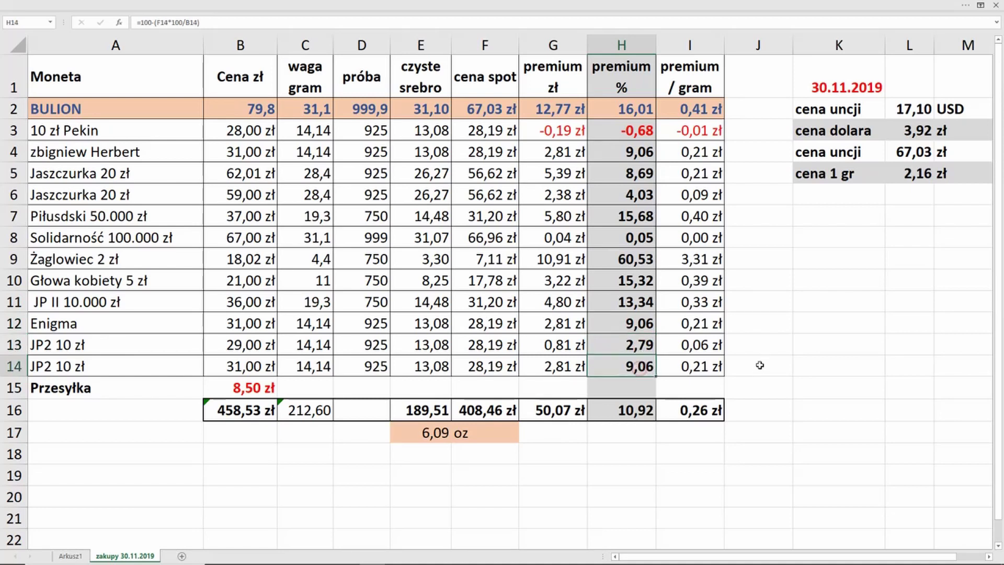
pyautogui.moveTo(631, 362); pyautogui.dragTo(633, 325)
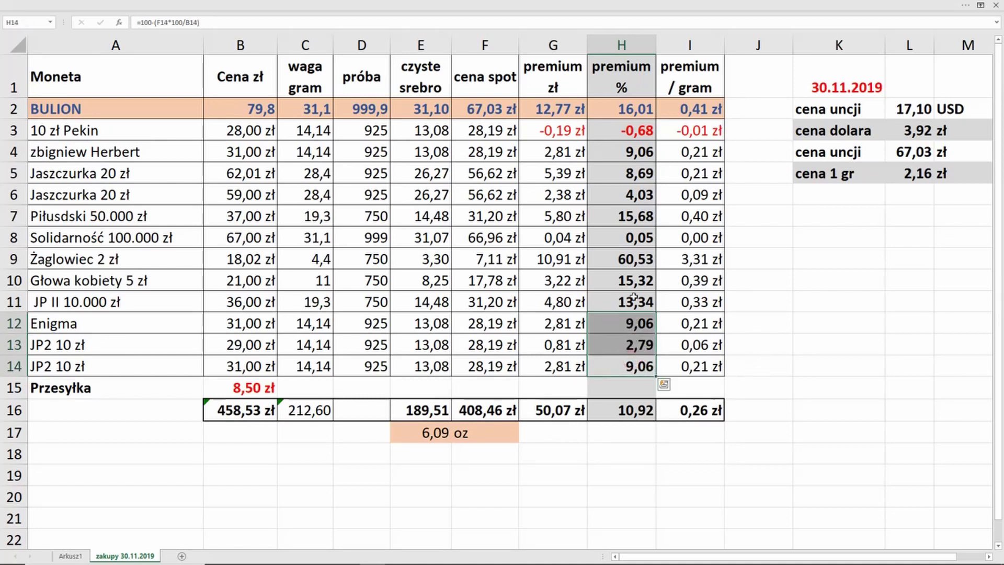
pyautogui.moveTo(640, 153); pyautogui.dragTo(641, 124)
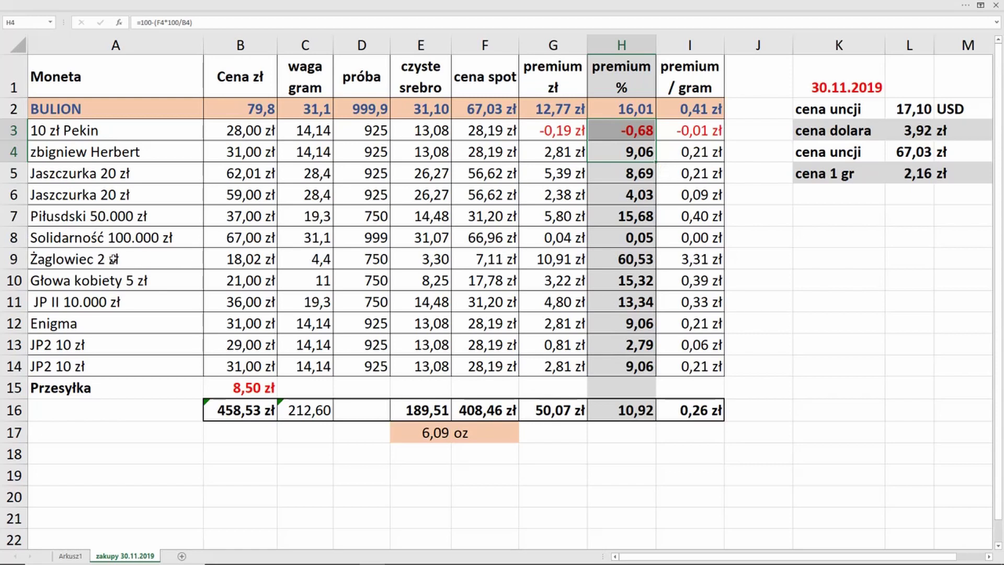
# Examine the Żaglowiec 2 zł row's price, premium % and spot price, and row 4's pure silver and spot price formulas
pyautogui.moveTo(93, 259); pyautogui.dragTo(690, 264)
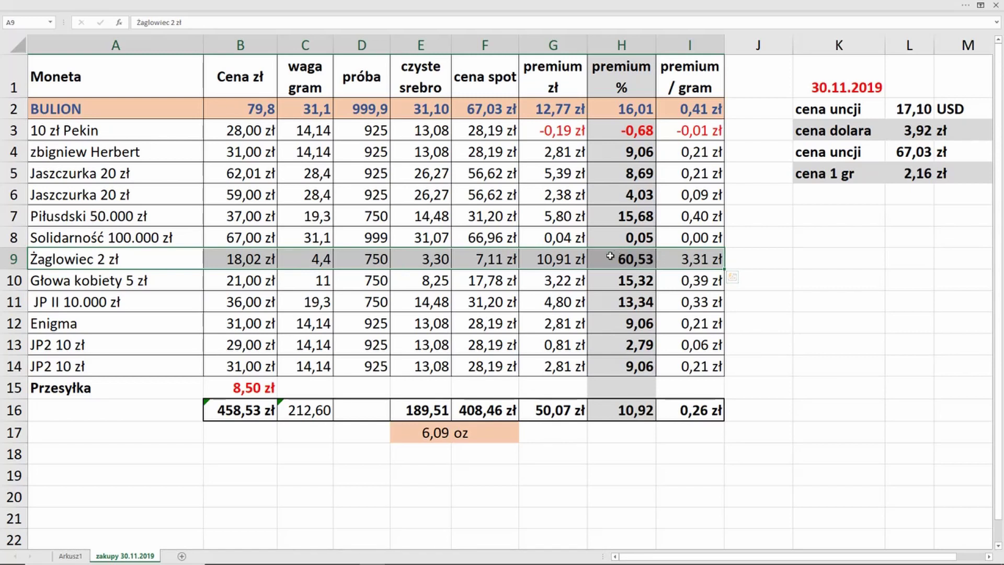
pyautogui.click(251, 260)
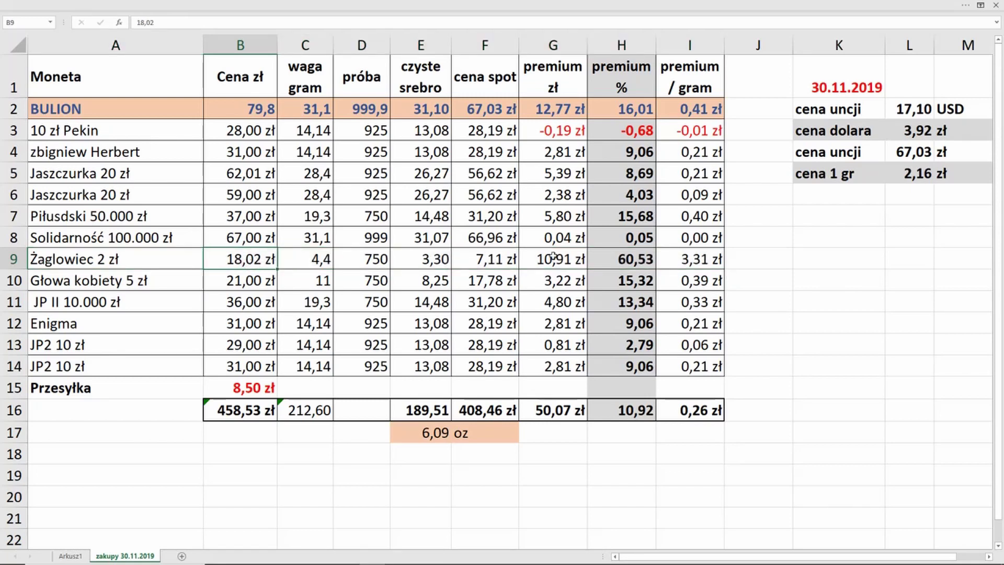
pyautogui.click(602, 257)
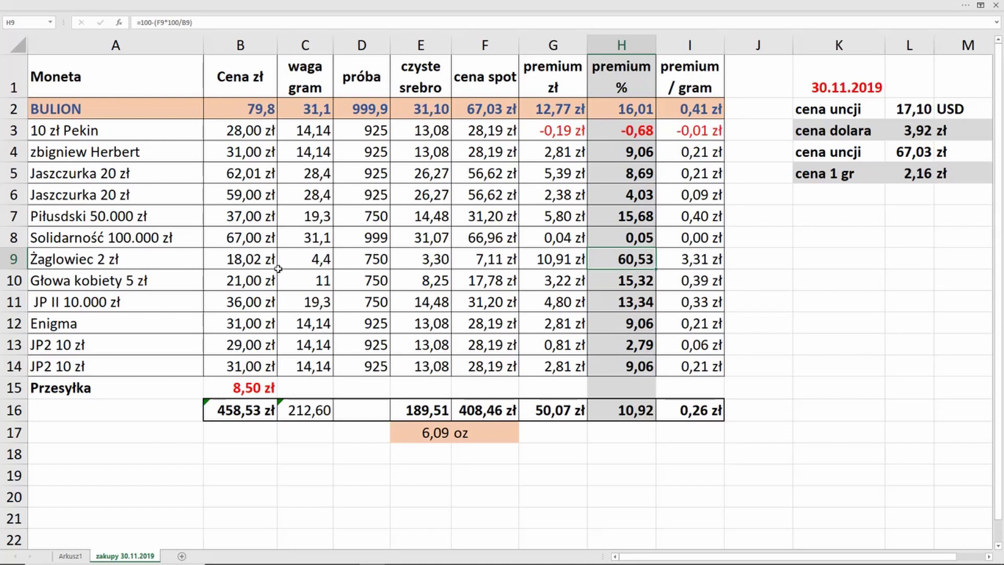
pyautogui.click(494, 259)
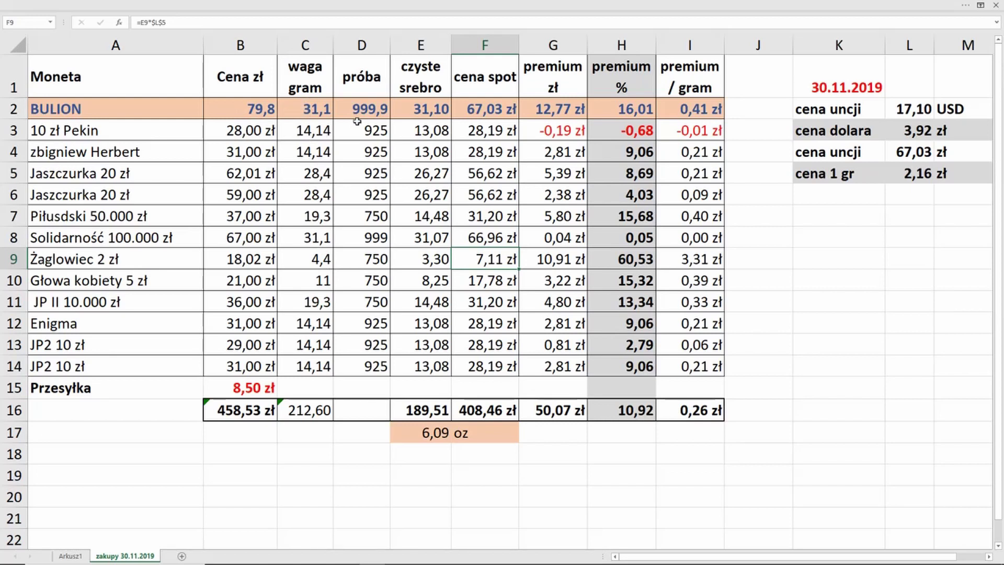
pyautogui.click(430, 149)
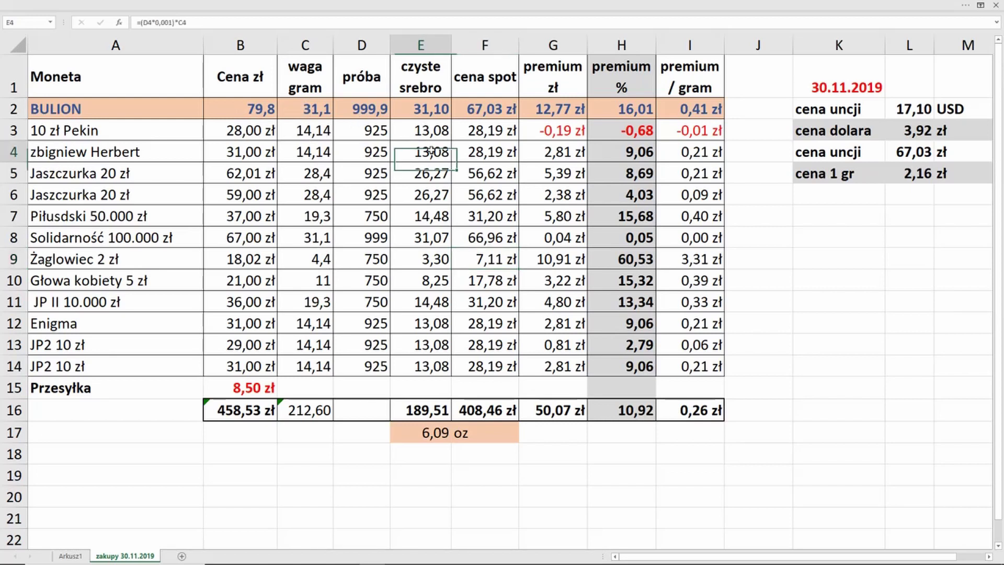
pyautogui.click(483, 151)
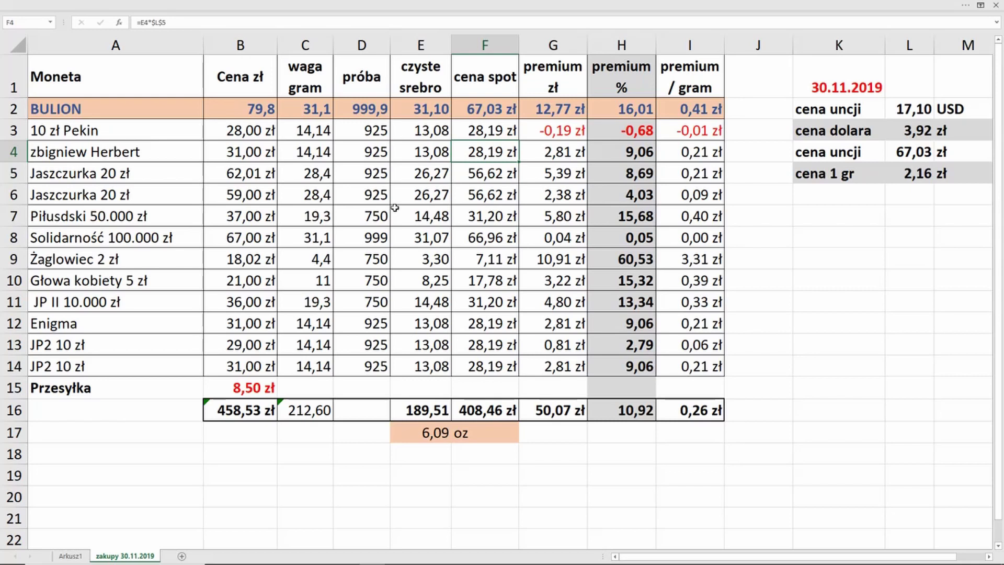
# Compare the Żaglowiec 2 zł and Głowa kobiety 5 zł rows with the Piłusdski 50.000 zł row by highlighting them in turn
pyautogui.moveTo(91, 280); pyautogui.dragTo(606, 283)
pyautogui.click(199, 258)
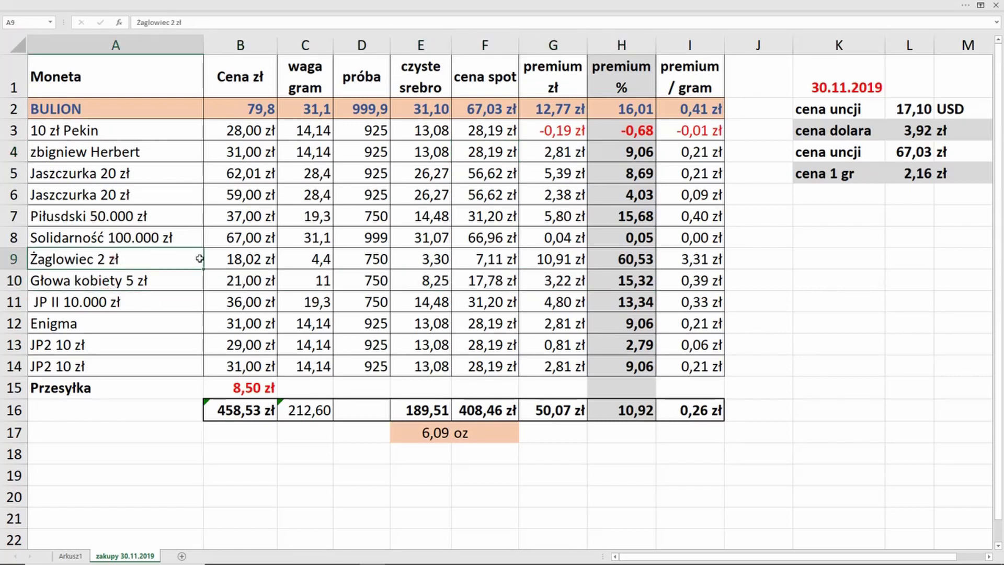
pyautogui.moveTo(199, 258); pyautogui.dragTo(621, 281)
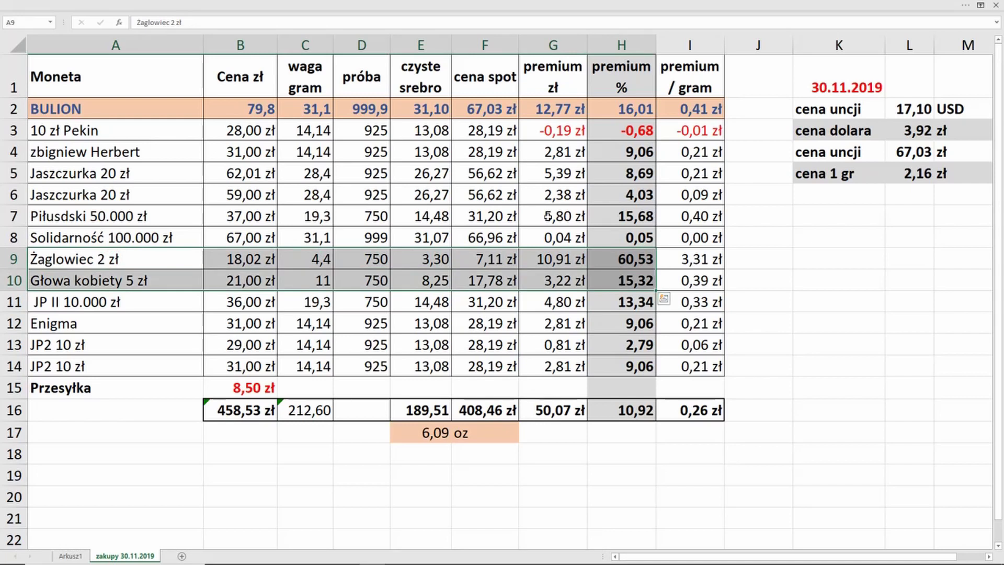
pyautogui.moveTo(153, 216); pyautogui.dragTo(679, 216)
pyautogui.moveTo(124, 258); pyautogui.dragTo(662, 278)
pyautogui.moveTo(133, 215); pyautogui.dragTo(680, 217)
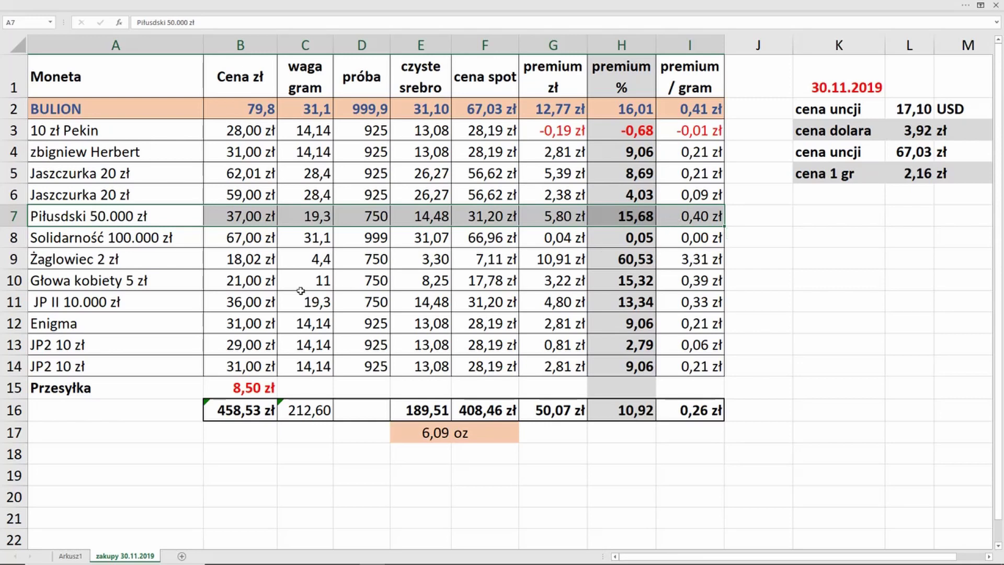
pyautogui.click(149, 261)
pyautogui.moveTo(211, 265); pyautogui.dragTo(693, 276)
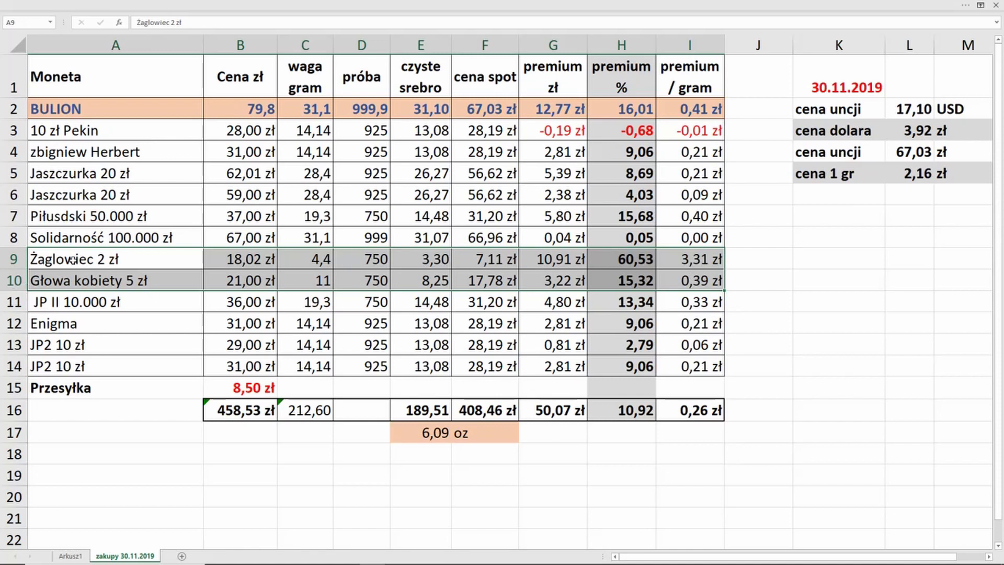
pyautogui.click(82, 221)
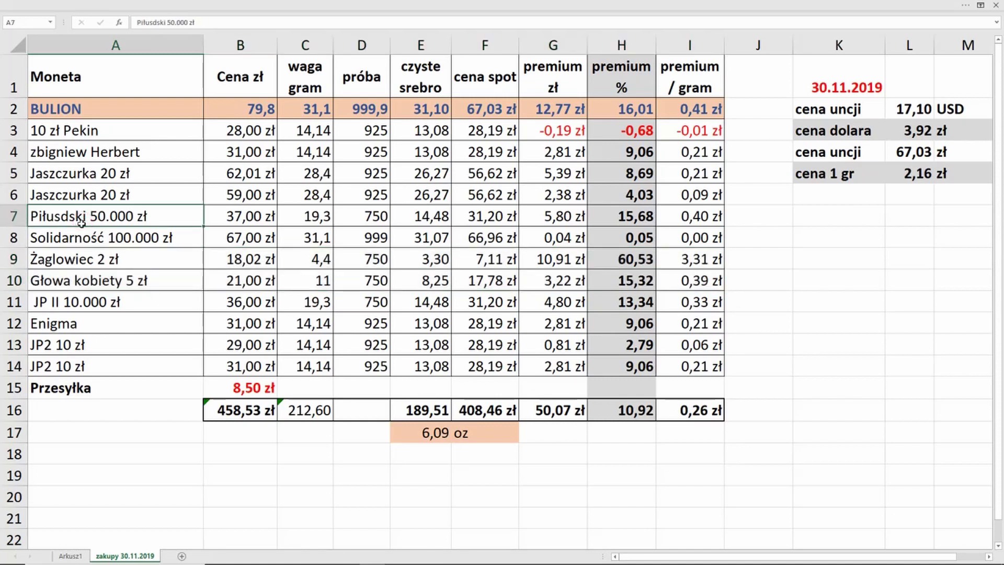